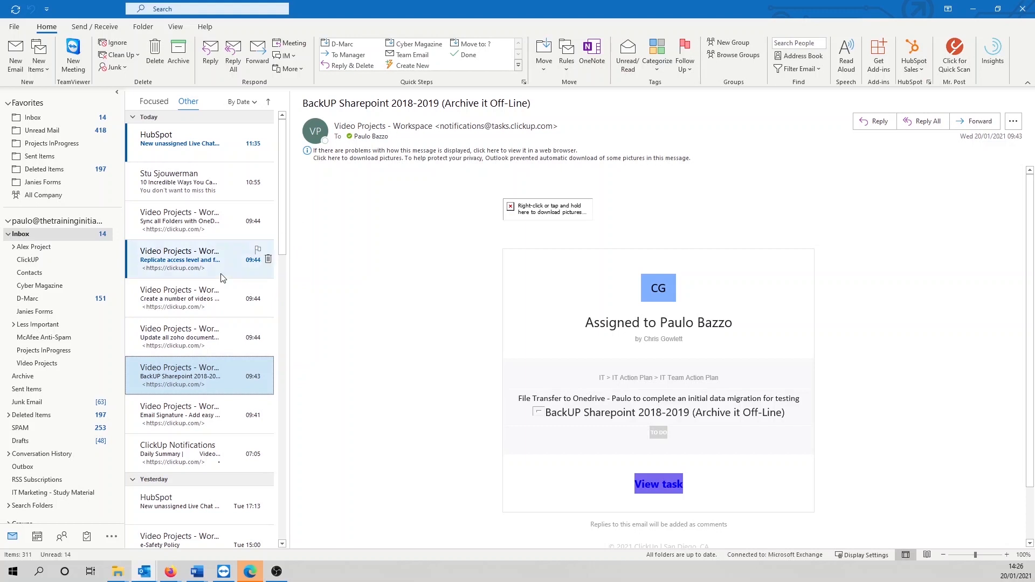
# Step: Look through the zoho documents and creating-videos ClickUp notifications in the Inbox
pyautogui.click(195, 347)
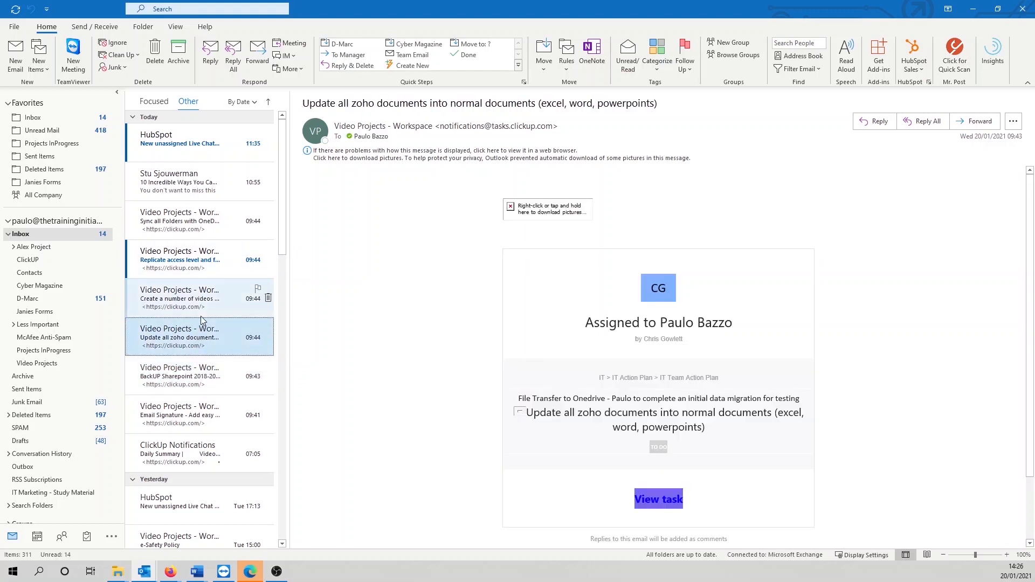
pyautogui.click(204, 313)
pyautogui.click(212, 345)
# Step: Check that the ClickUP folder is still empty and view its folder options
pyautogui.click(58, 261)
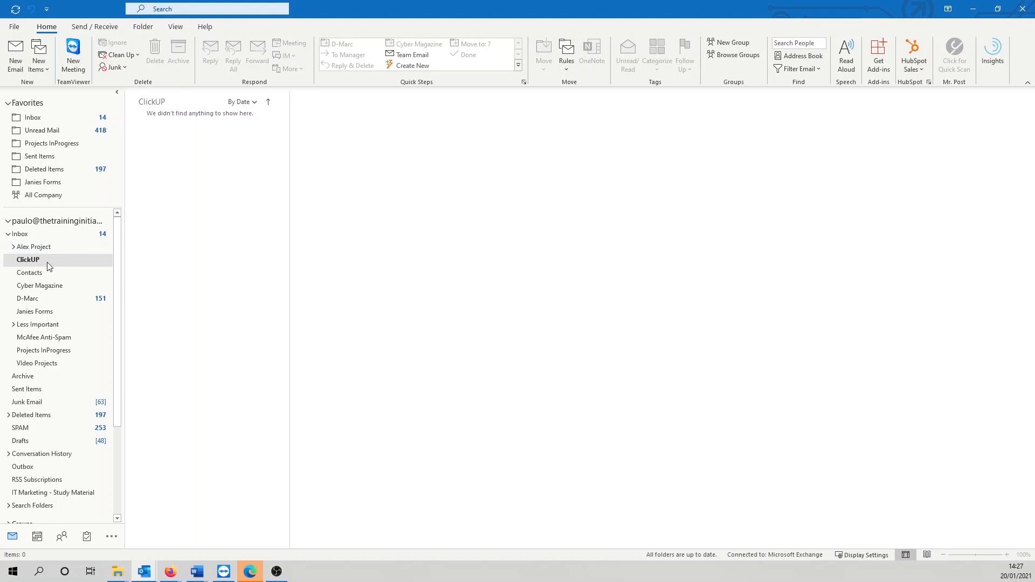
pyautogui.rightClick(49, 266)
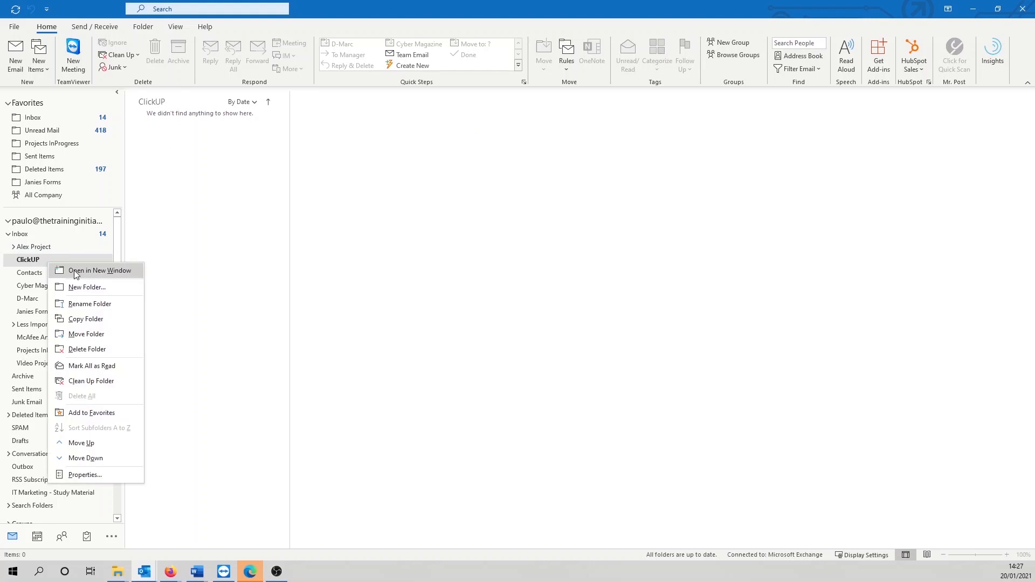
pyautogui.click(200, 260)
# Step: Open the 'Update all zoho documents' ClickUp notification from the Other inbox
pyautogui.click(92, 234)
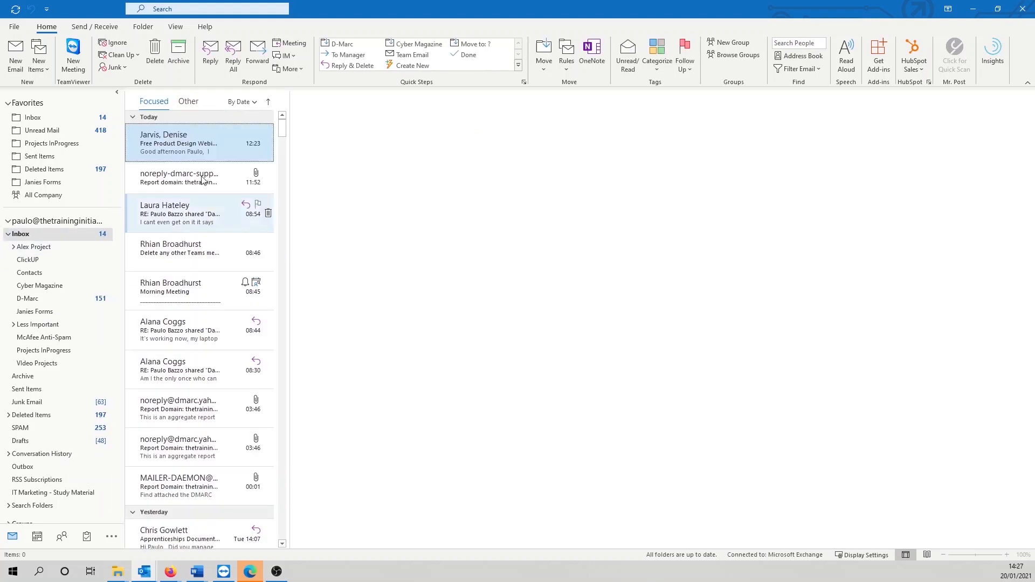
pyautogui.click(188, 101)
pyautogui.click(216, 330)
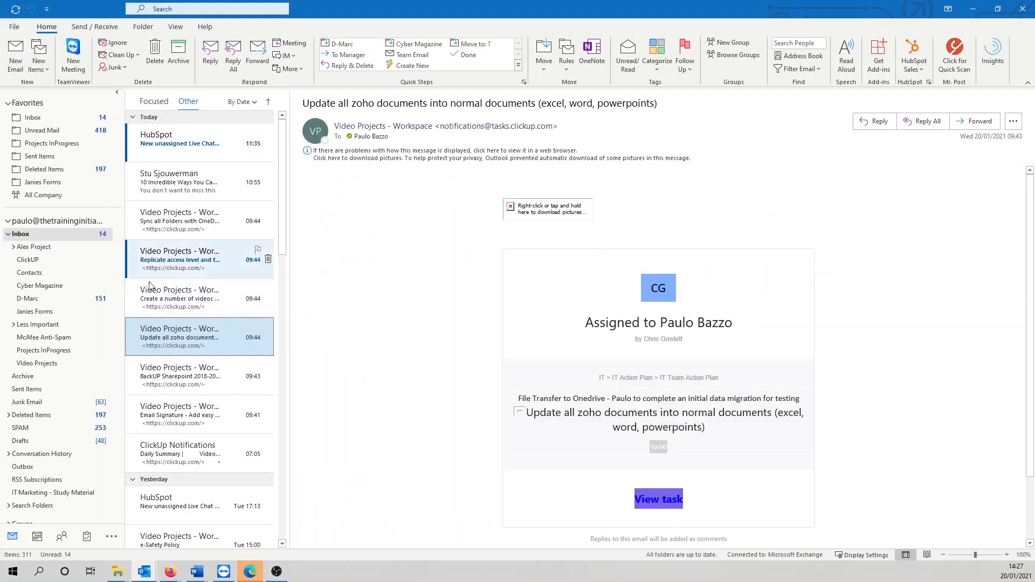
# Step: Open Manage Rules & Alerts, which lists the existing rule moving spam e-mails to SPAM
pyautogui.rightClick(229, 327)
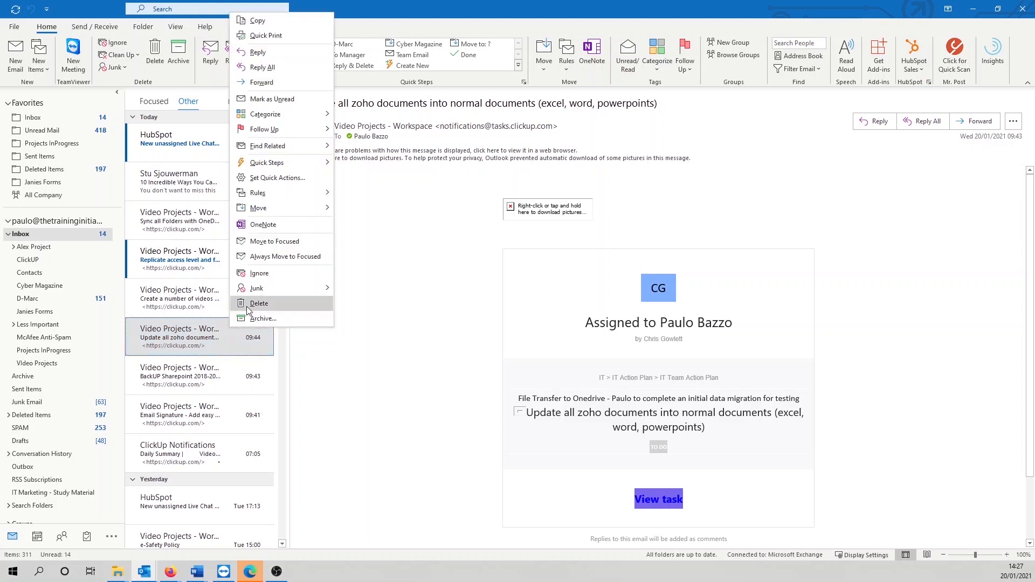
pyautogui.moveTo(290, 192)
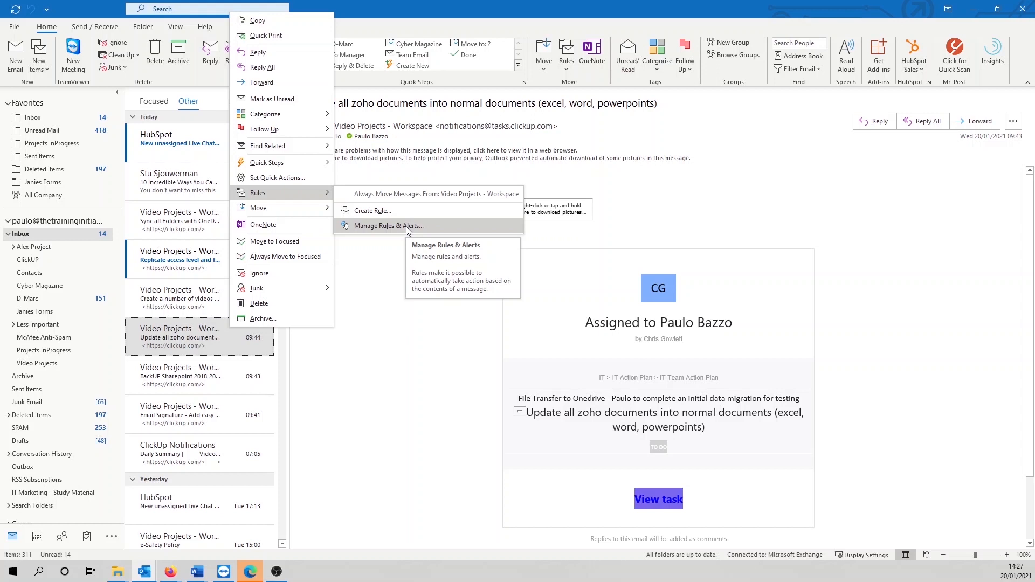
pyautogui.click(566, 59)
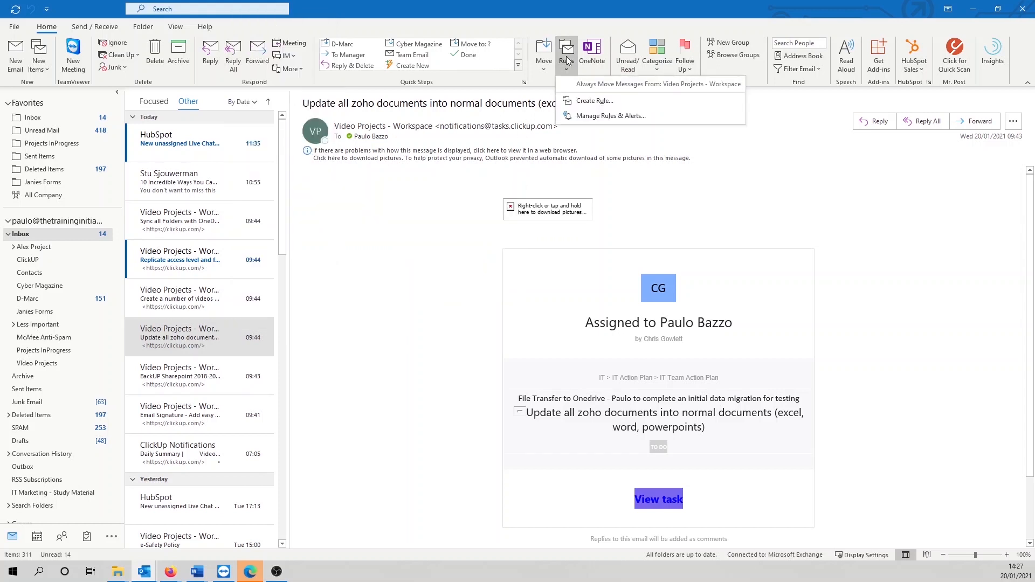
pyautogui.click(595, 117)
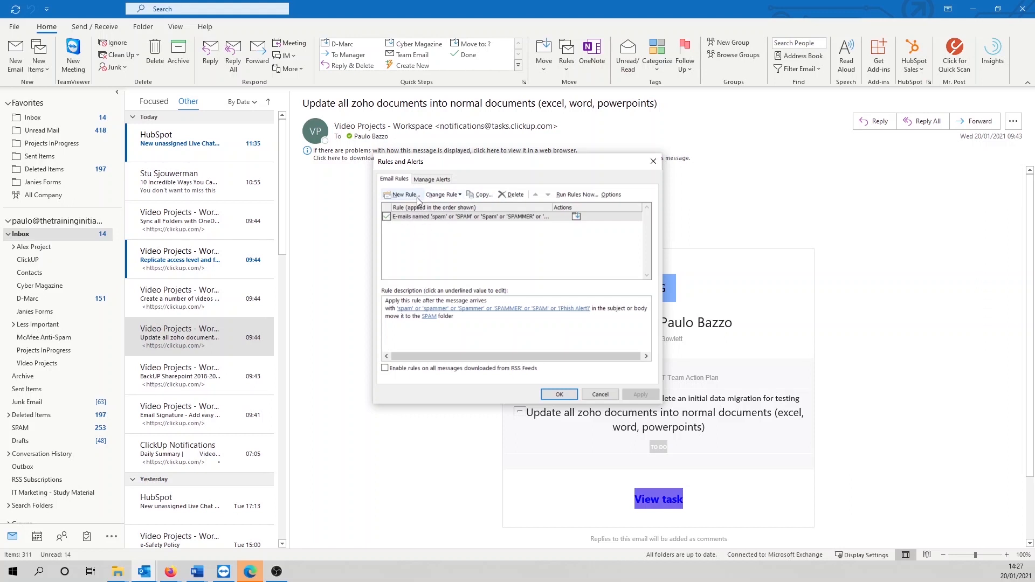
# Step: Start a new rule from the 'Move messages from someone to a folder' template and reach its conditions
pyautogui.click(403, 195)
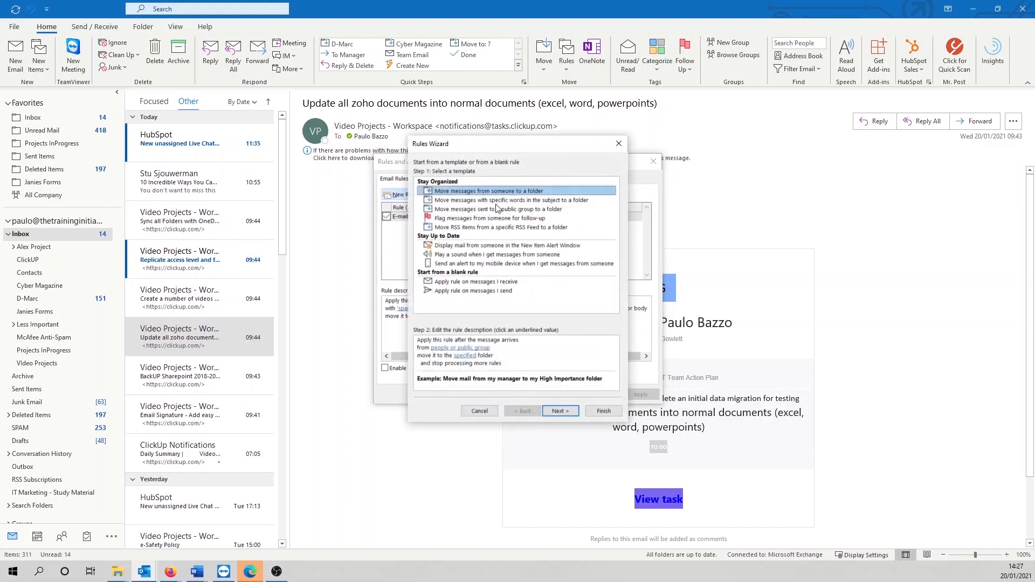
pyautogui.moveTo(497, 145); pyautogui.dragTo(455, 153)
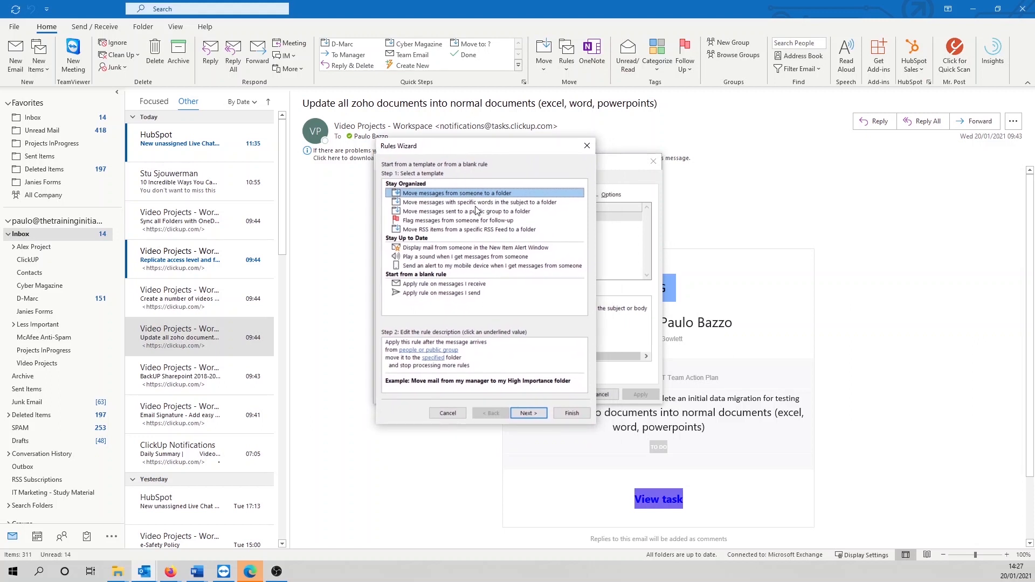
pyautogui.click(432, 203)
pyautogui.click(435, 197)
pyautogui.click(455, 351)
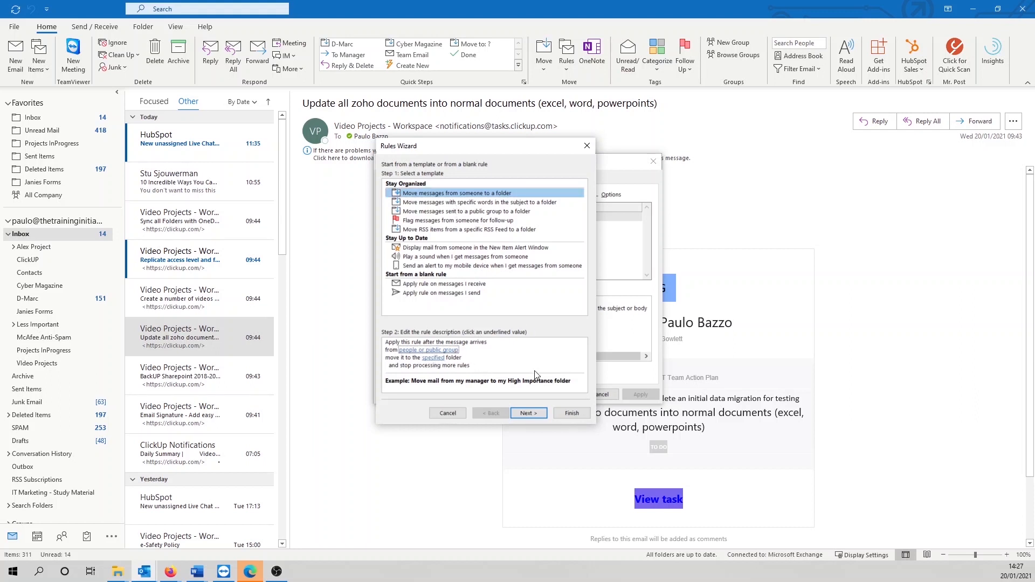
pyautogui.click(523, 414)
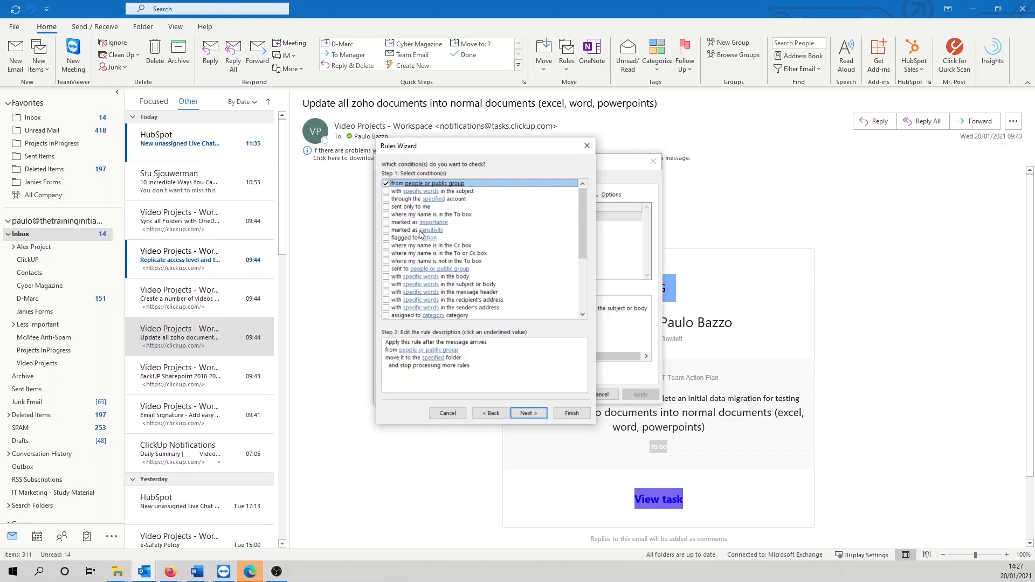
# Step: Keep only 'from people or public group' as the condition and open its sender address picker
pyautogui.click(386, 192)
pyautogui.click(386, 199)
pyautogui.click(386, 207)
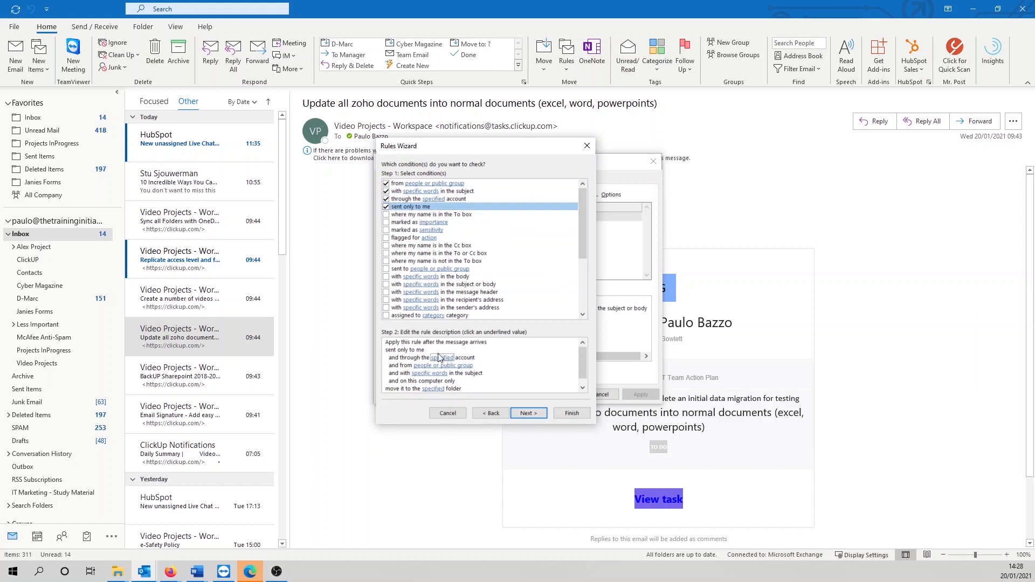
pyautogui.click(386, 207)
pyautogui.click(386, 199)
pyautogui.click(386, 192)
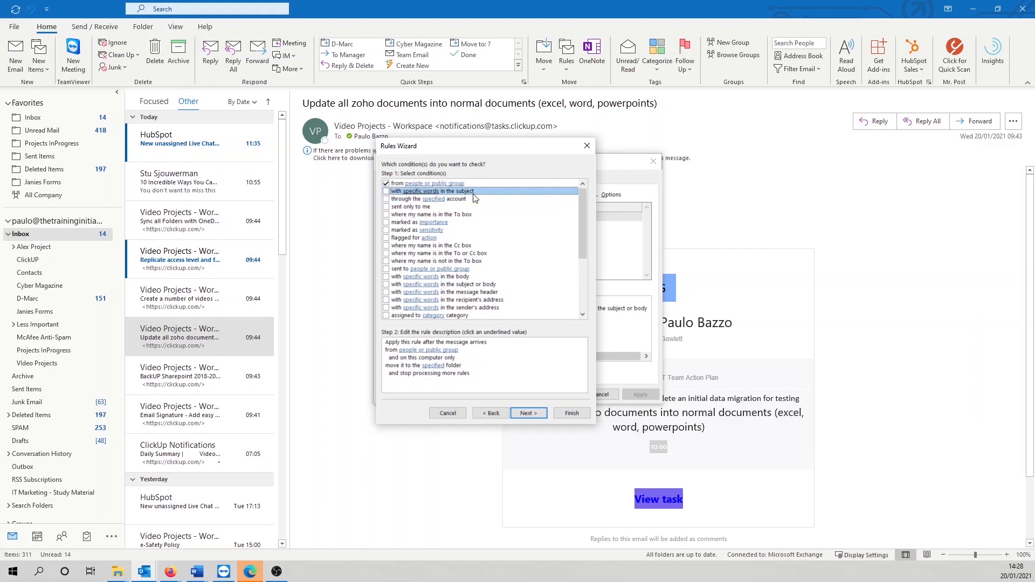
pyautogui.click(399, 183)
pyautogui.click(413, 350)
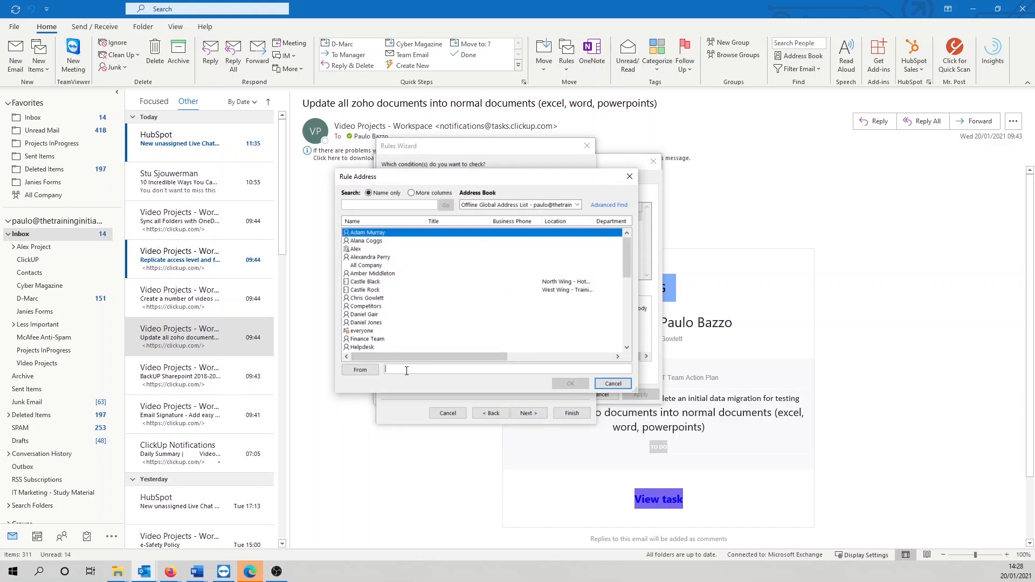
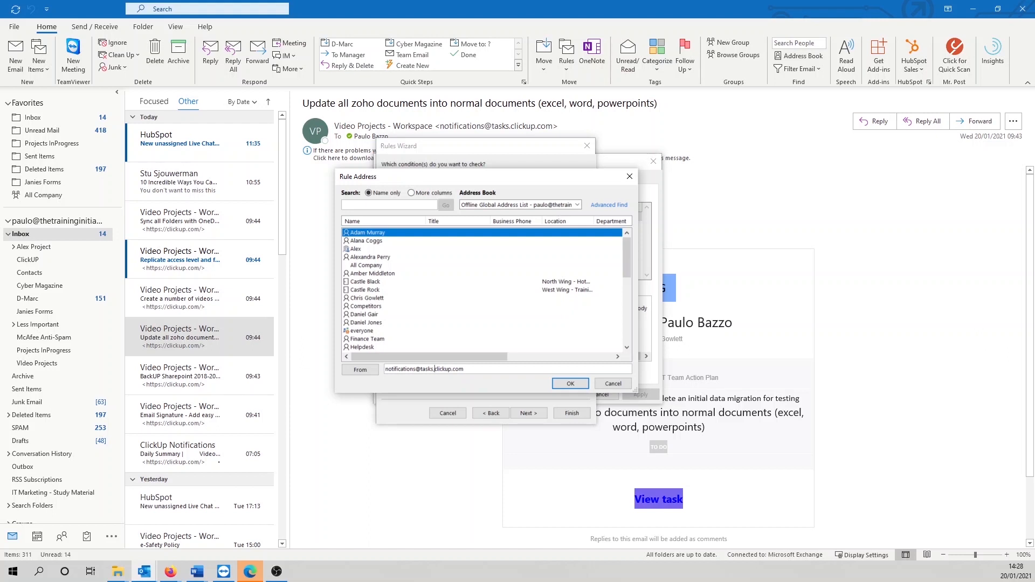
# Step: Set the rule's sender to the ClickUp tasks notifications address and continue to actions
pyautogui.click(567, 383)
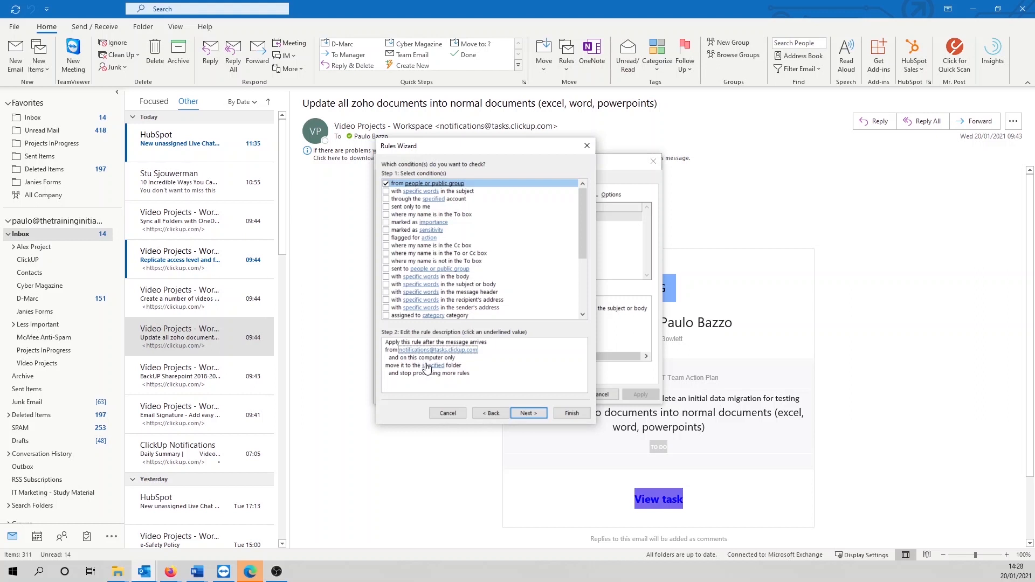
pyautogui.press('Return')
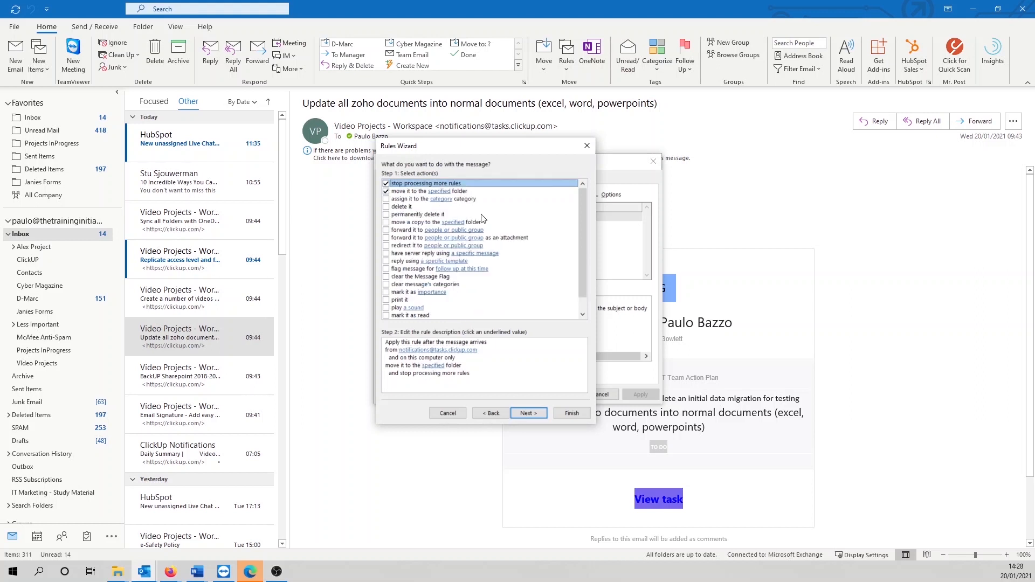
# Step: Make the rule move matching messages into the ClickUP folder
pyautogui.click(440, 193)
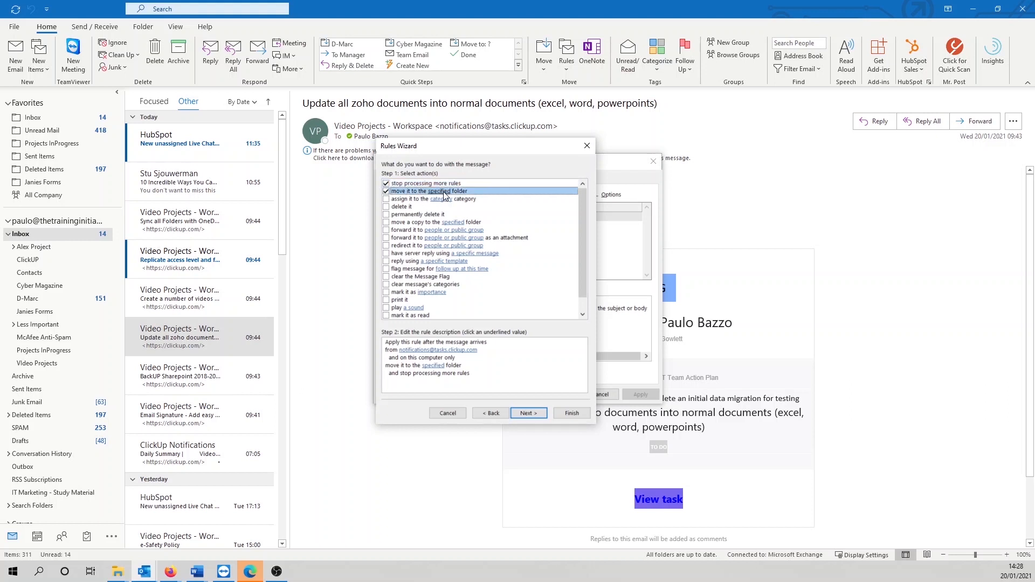
pyautogui.click(434, 366)
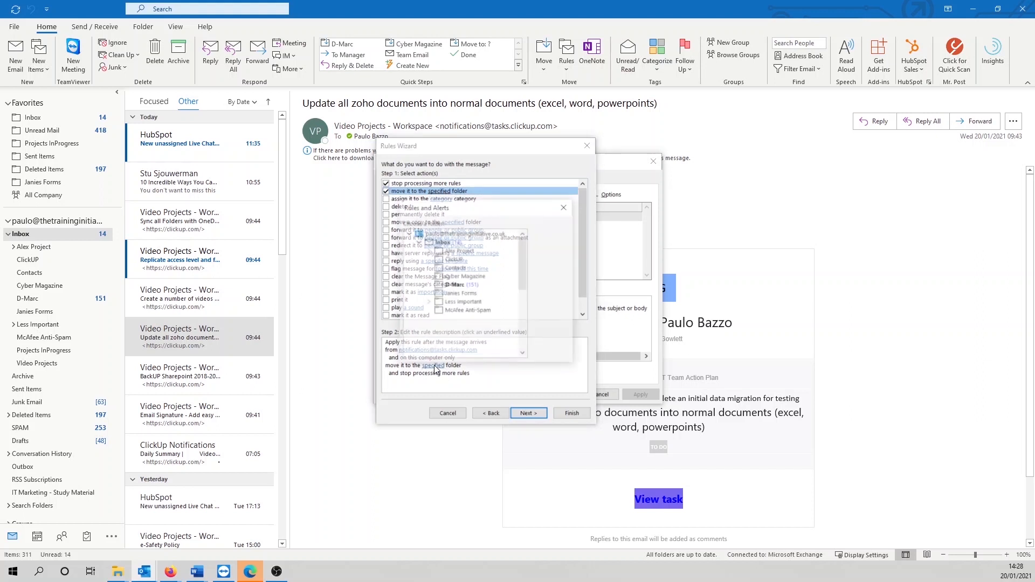
pyautogui.click(453, 261)
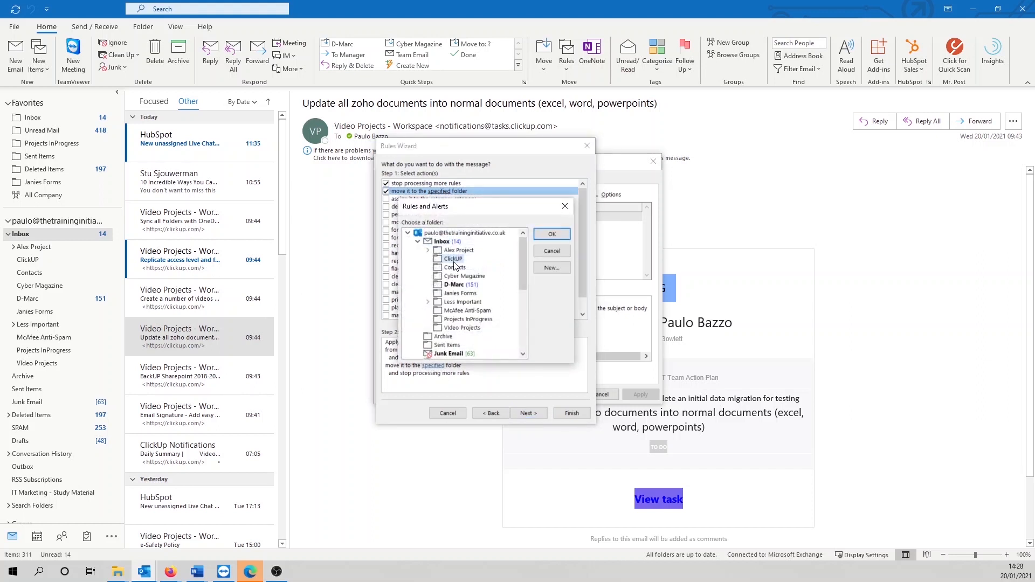
pyautogui.click(552, 236)
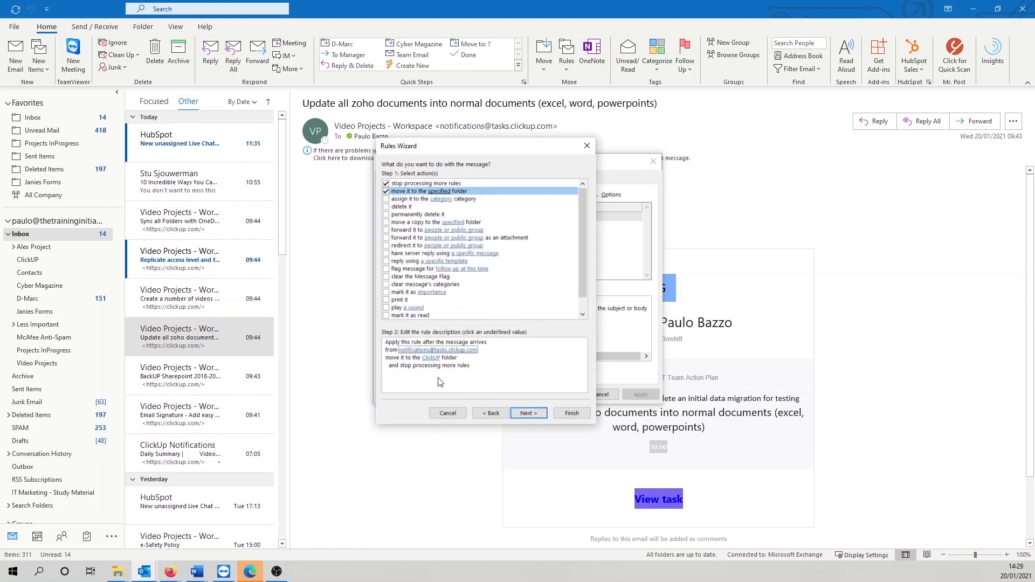
pyautogui.click(528, 413)
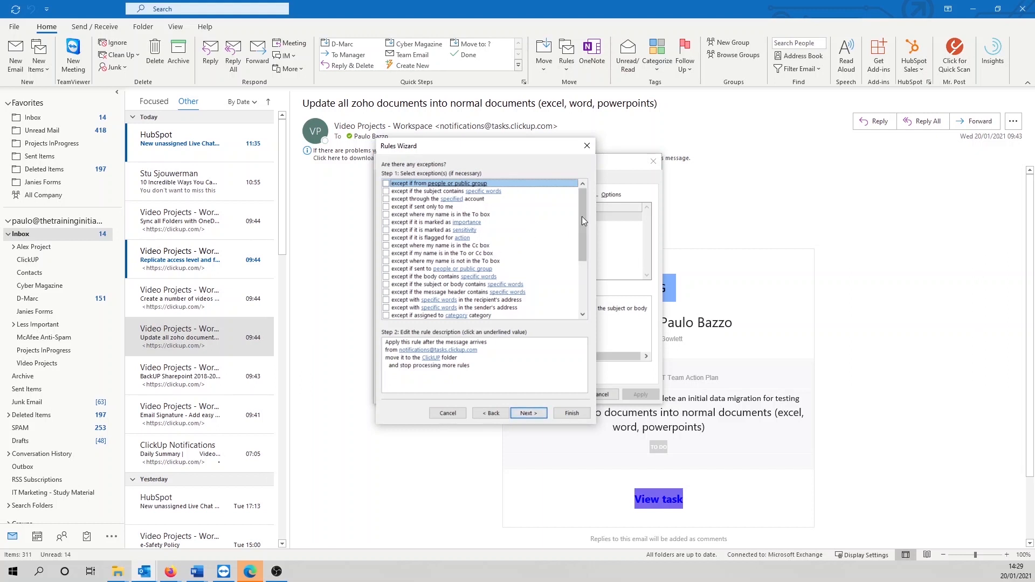
# Step: Skip exceptions, name the rule 'Click Up Rule' and finish it with the rule turned on
pyautogui.moveTo(584, 212); pyautogui.dragTo(586, 209)
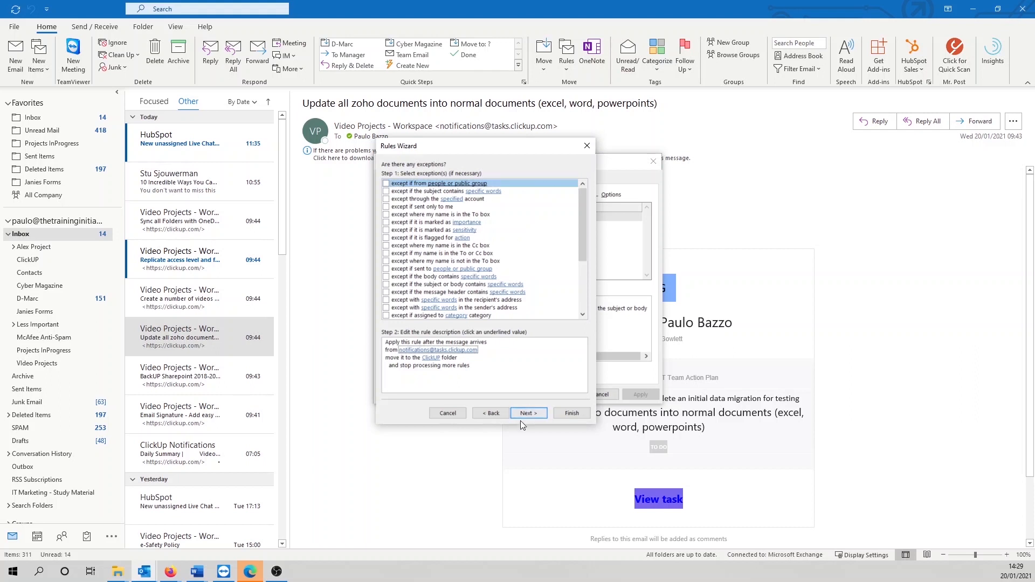
pyautogui.scroll(-4, 539, 311)
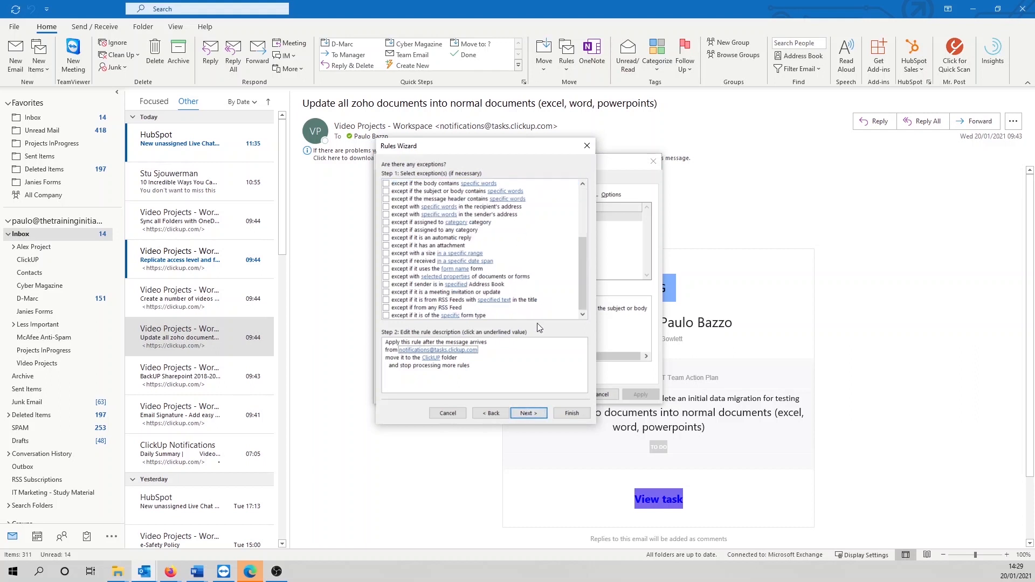
pyautogui.click(523, 412)
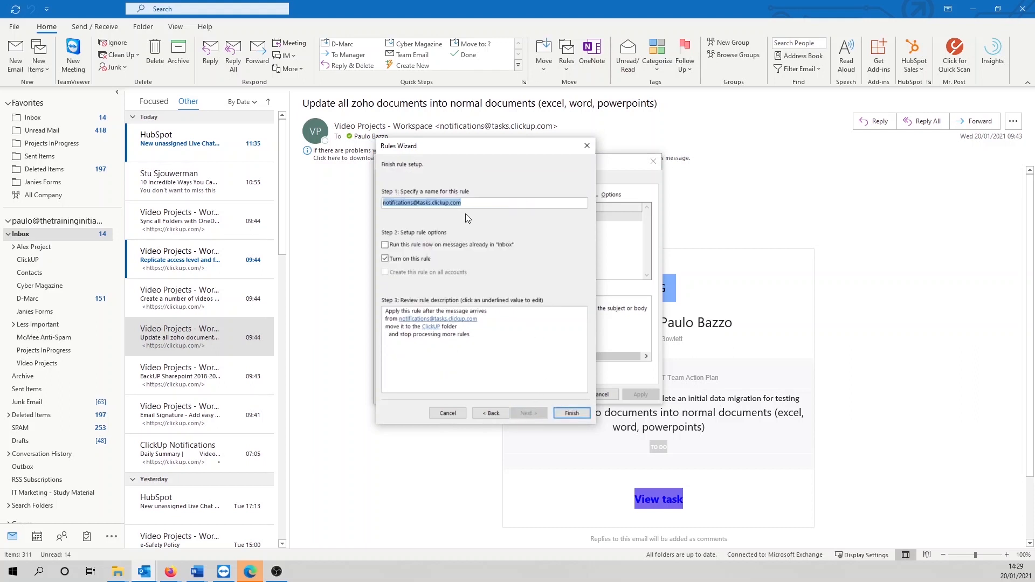
pyautogui.write('Click Up Rule')
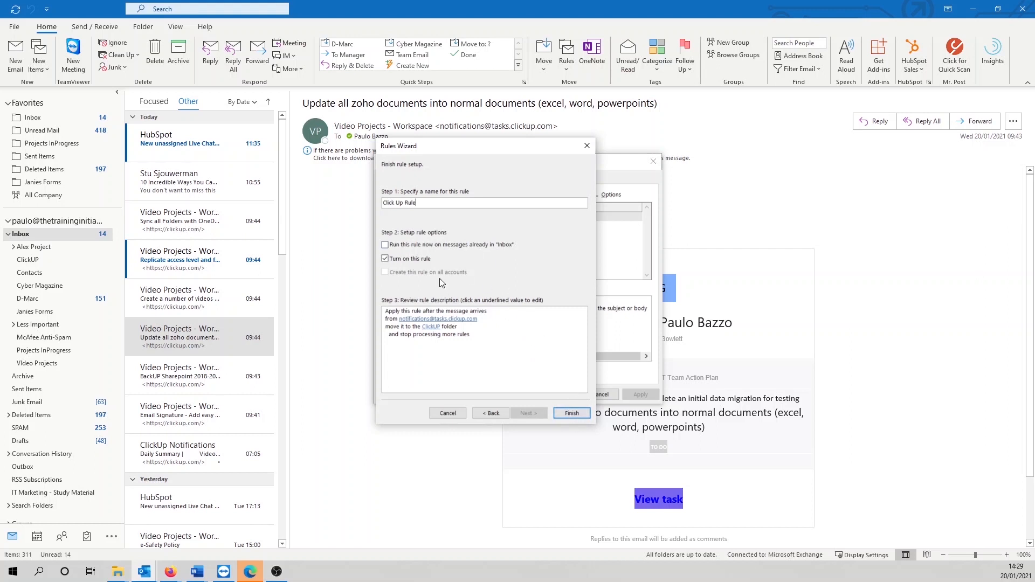
pyautogui.click(573, 413)
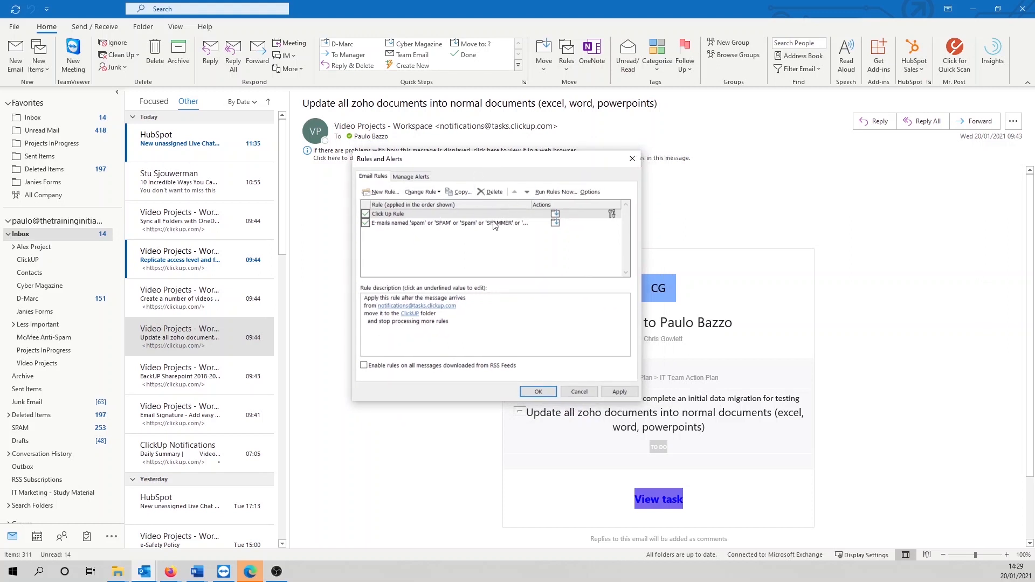
# Step: Run Click Up Rule now on all messages in the Inbox folder
pyautogui.click(407, 213)
pyautogui.click(548, 193)
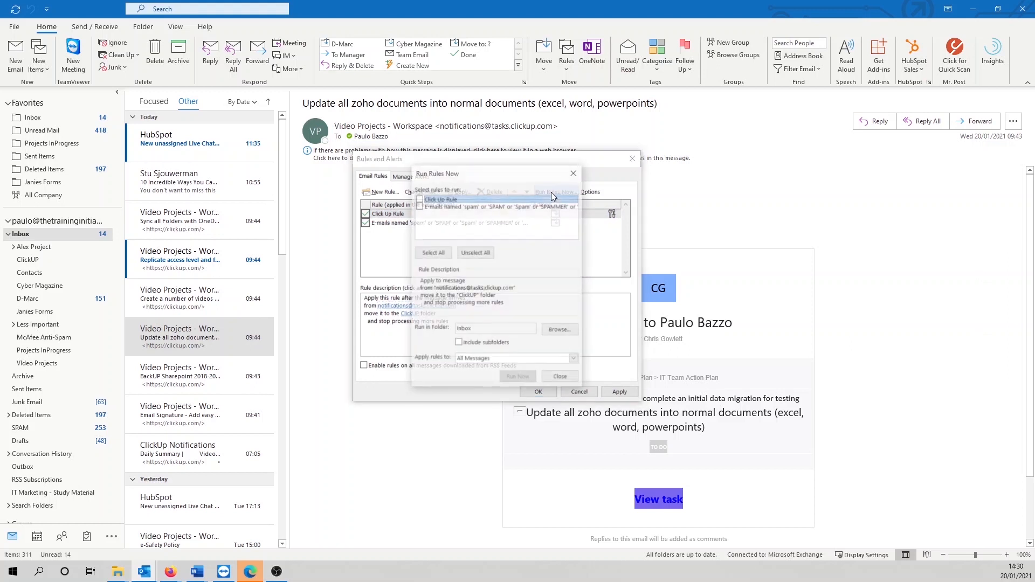
pyautogui.click(420, 200)
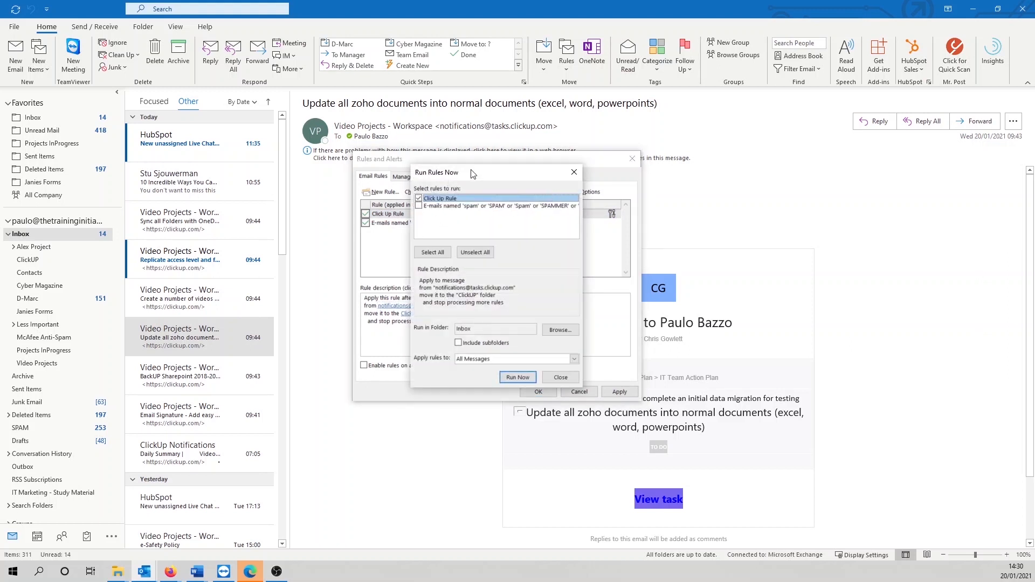
pyautogui.moveTo(474, 174); pyautogui.dragTo(501, 156)
pyautogui.click(561, 341)
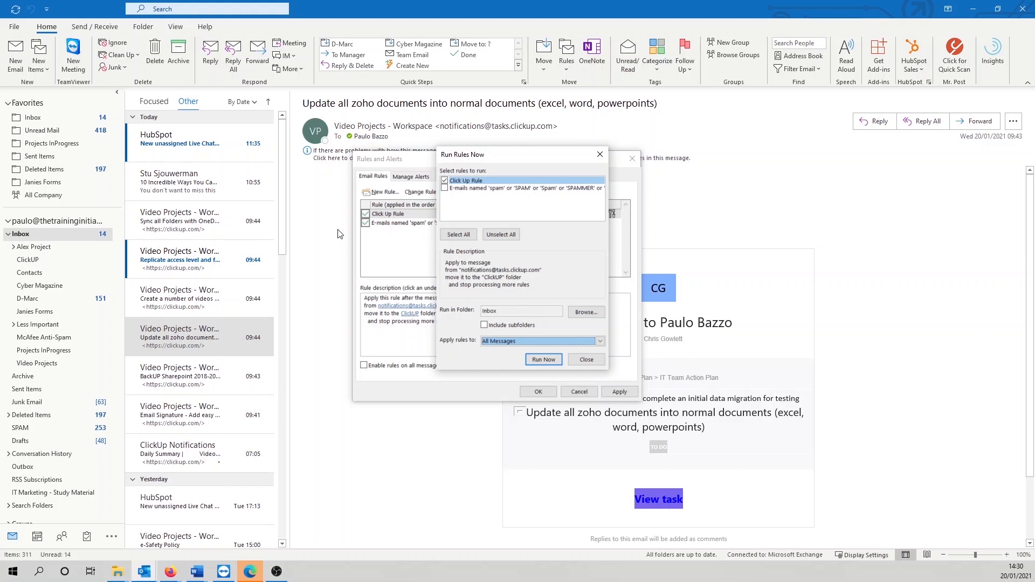
pyautogui.click(514, 313)
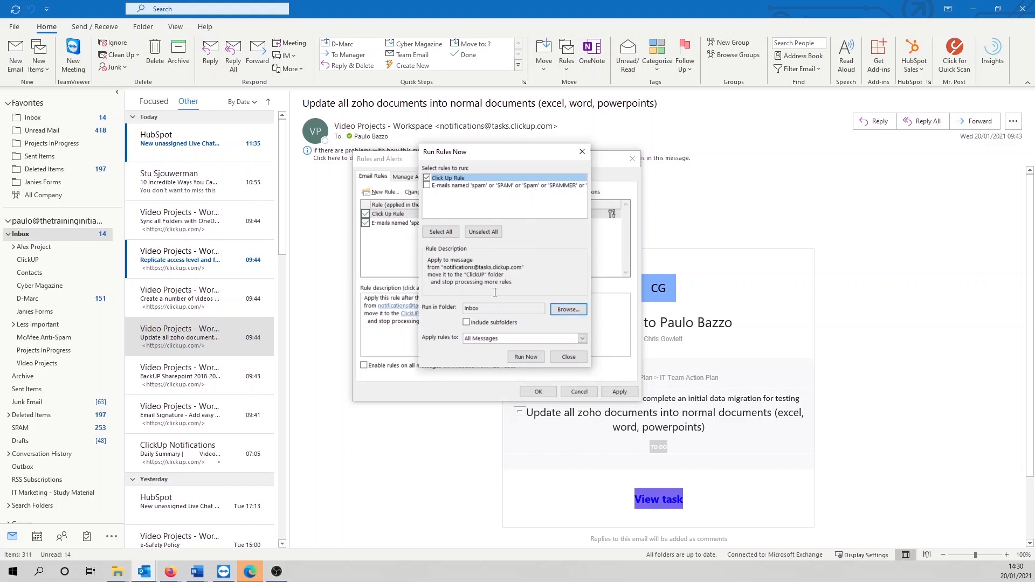
pyautogui.moveTo(527, 156); pyautogui.dragTo(549, 169)
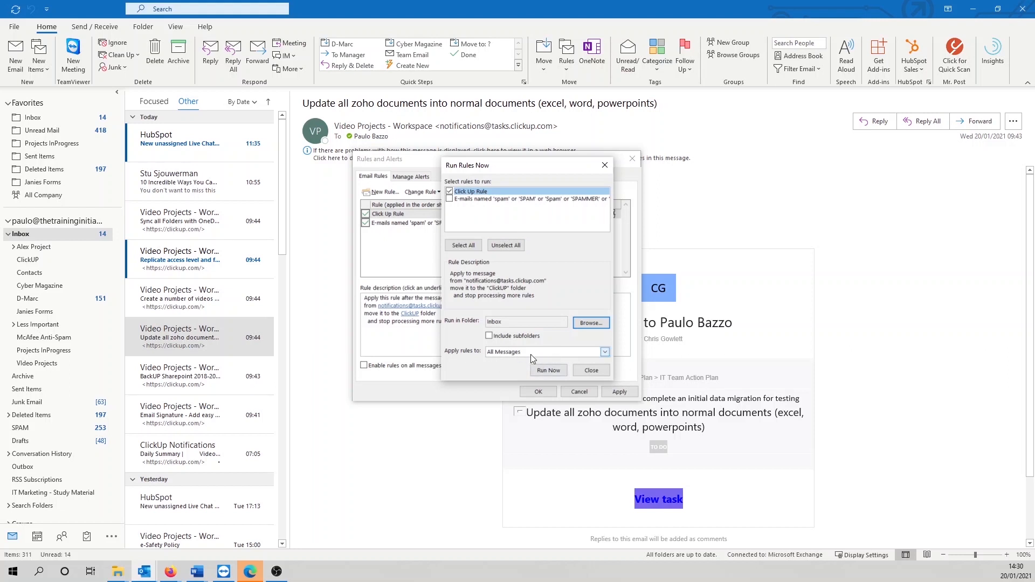
pyautogui.click(543, 371)
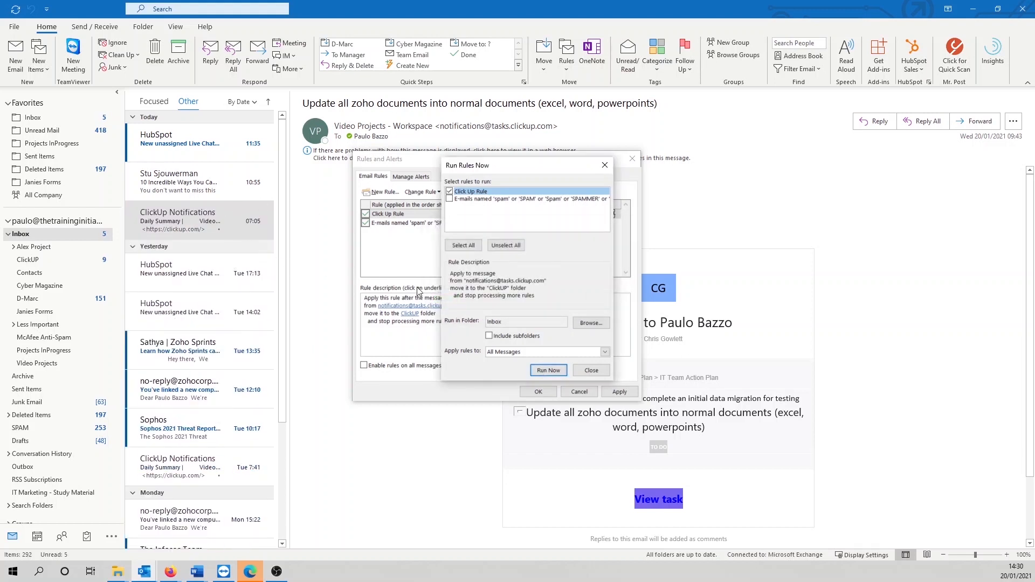
# Step: Close the rules dialogs and browse the 19 ClickUp notifications now in the ClickUP folder
pyautogui.click(590, 370)
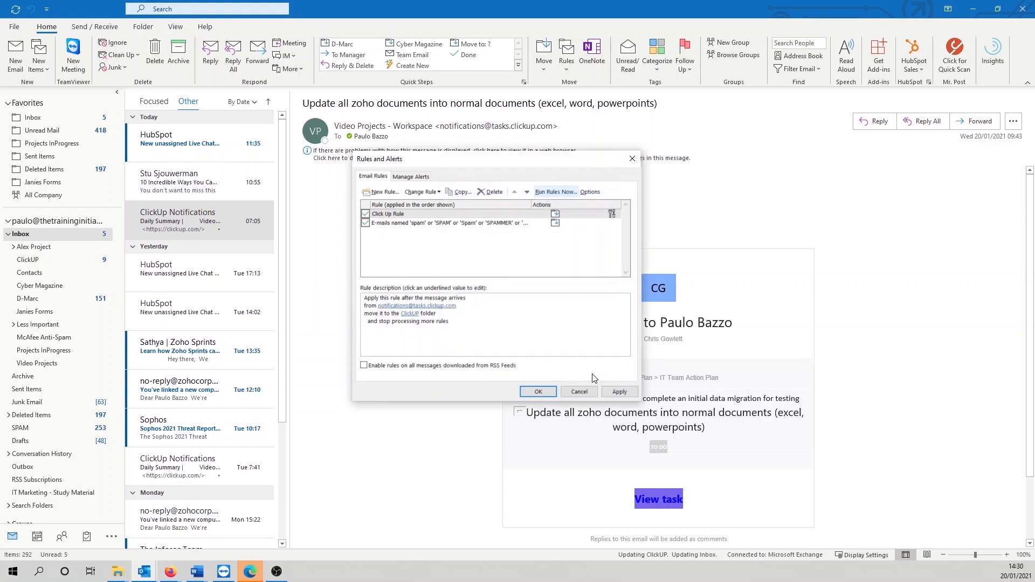
pyautogui.click(540, 393)
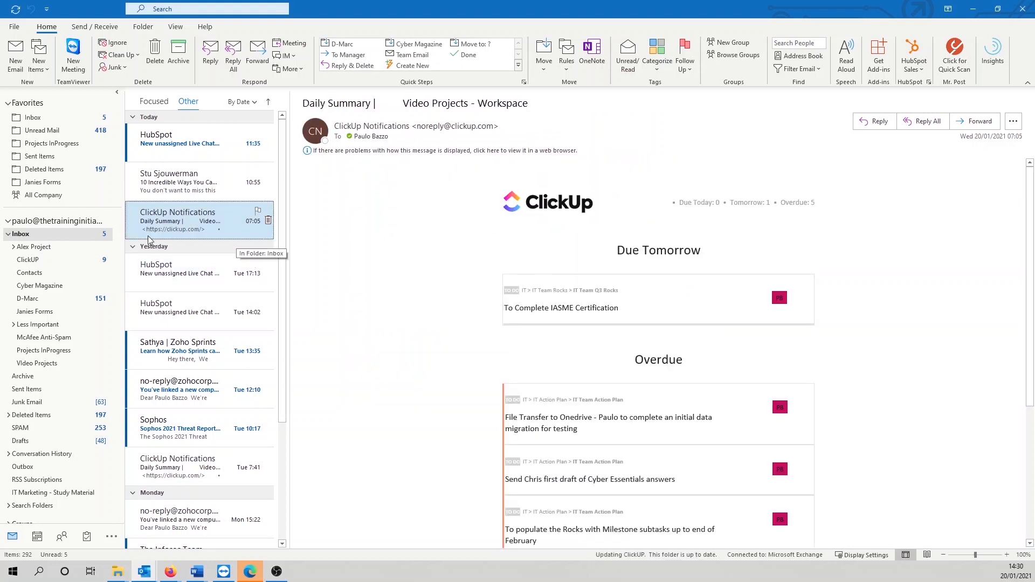
pyautogui.click(55, 260)
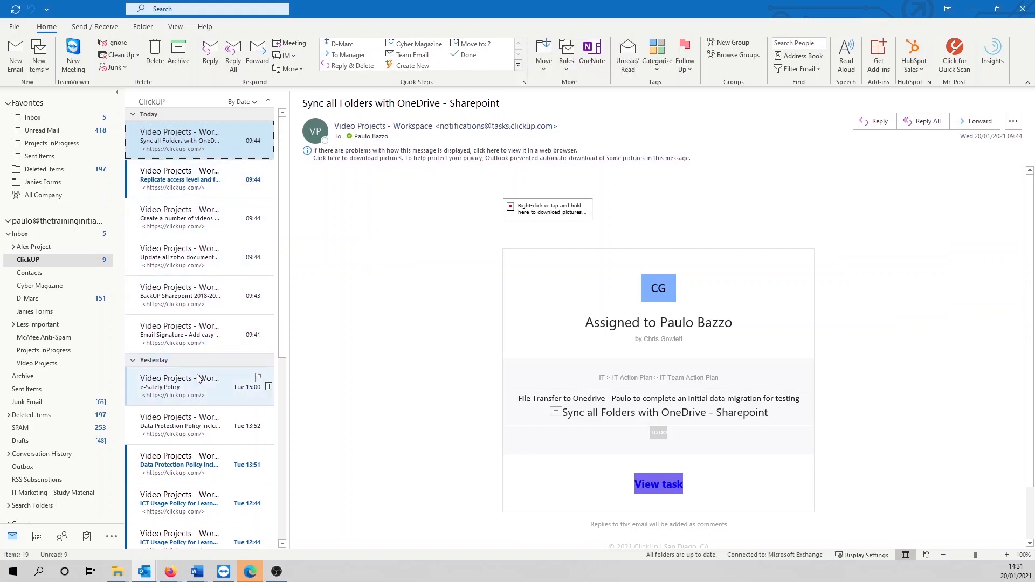
pyautogui.scroll(-6, 195, 374)
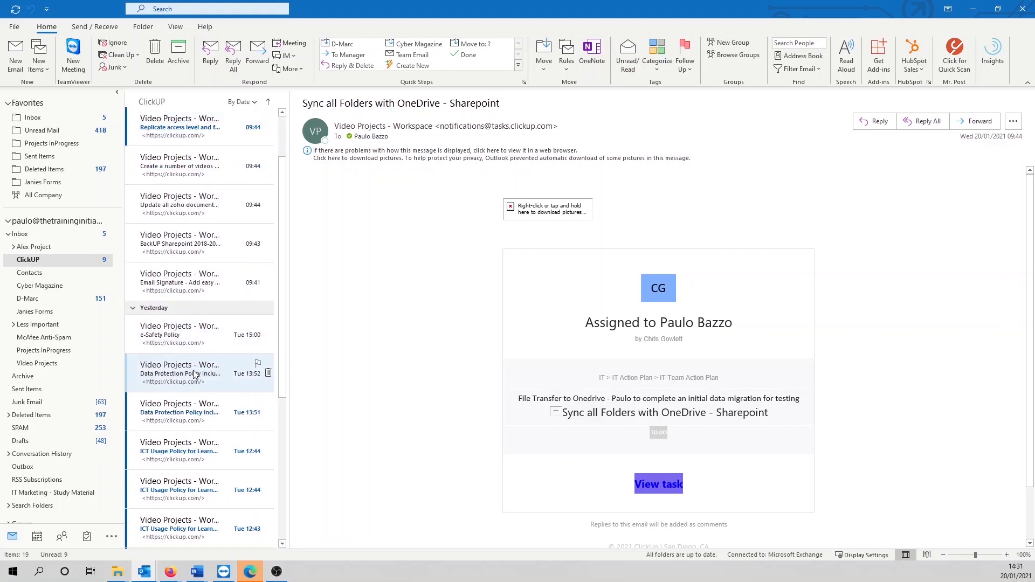
pyautogui.scroll(6, 196, 374)
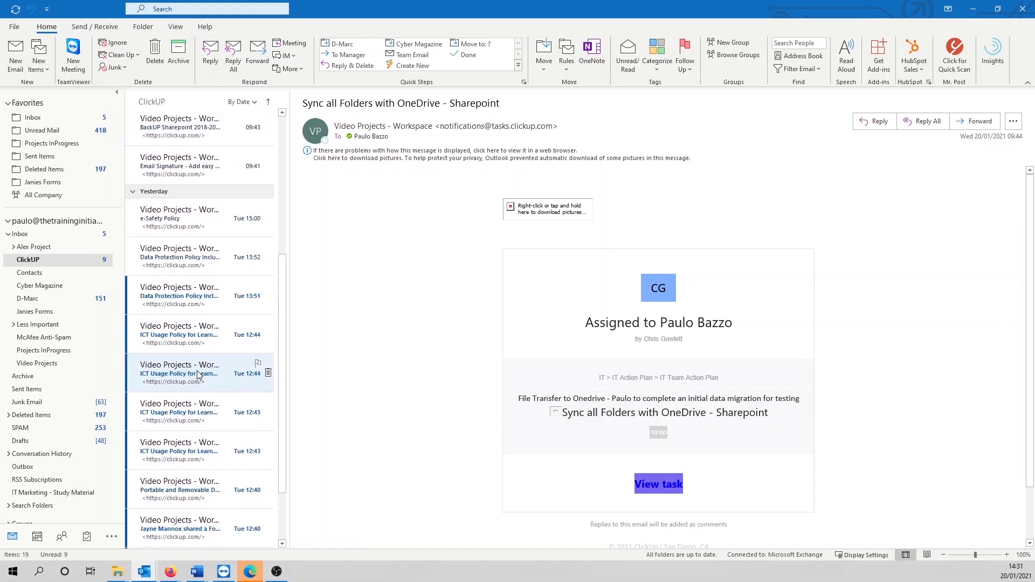